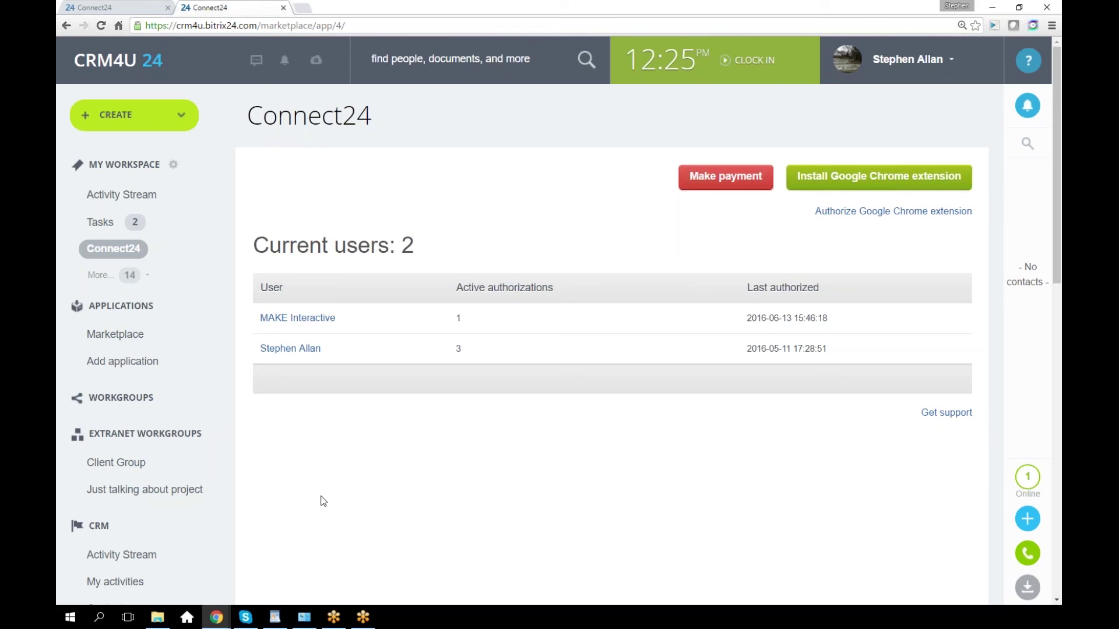
- Switch to the browser tab with the Connect24 marketplace listing in Bitrix24
key(ctrl+shift+Tab)
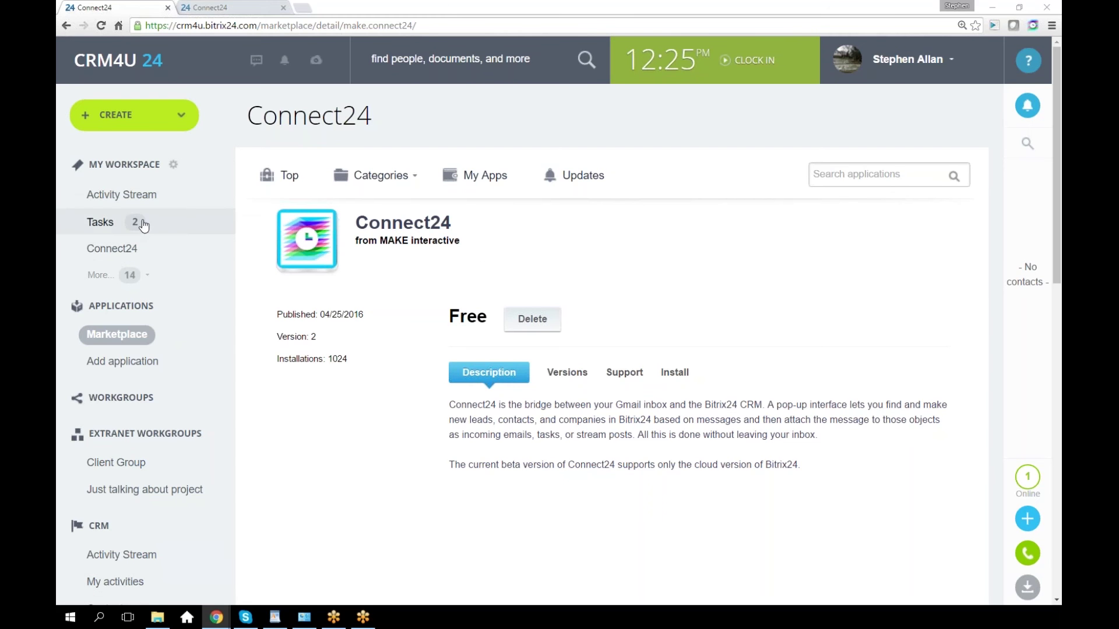
- Go back to the Connect24 app page and start installing its Google Chrome extension
click(228, 8)
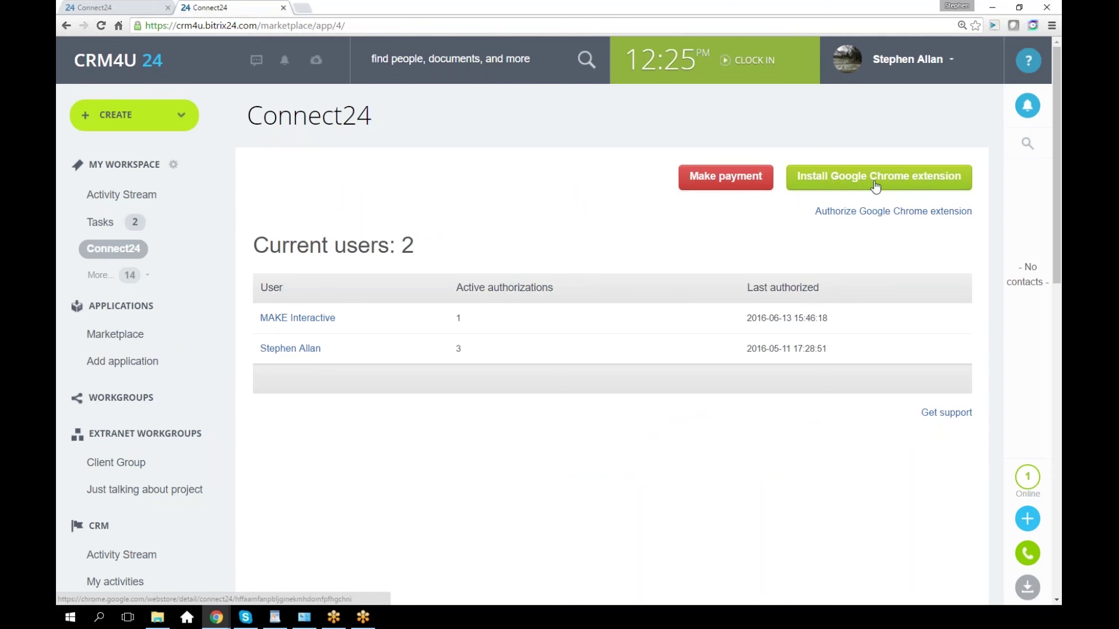
click(941, 190)
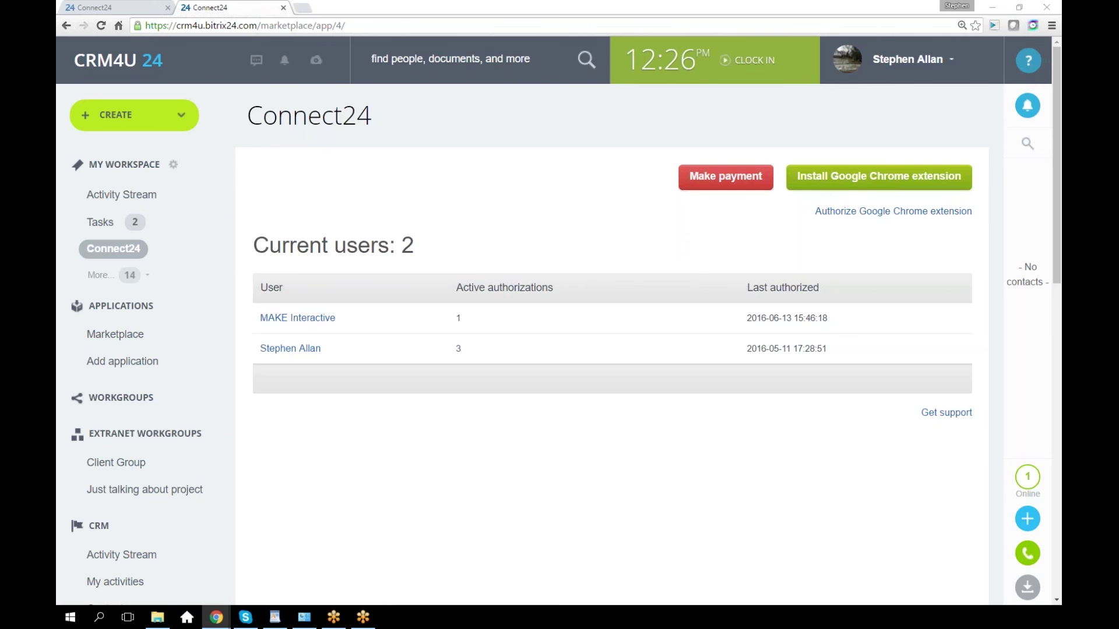
- Bring Gmail forward and open the July Upgrades message full-screen
drag(1060, 254, 522, 115)
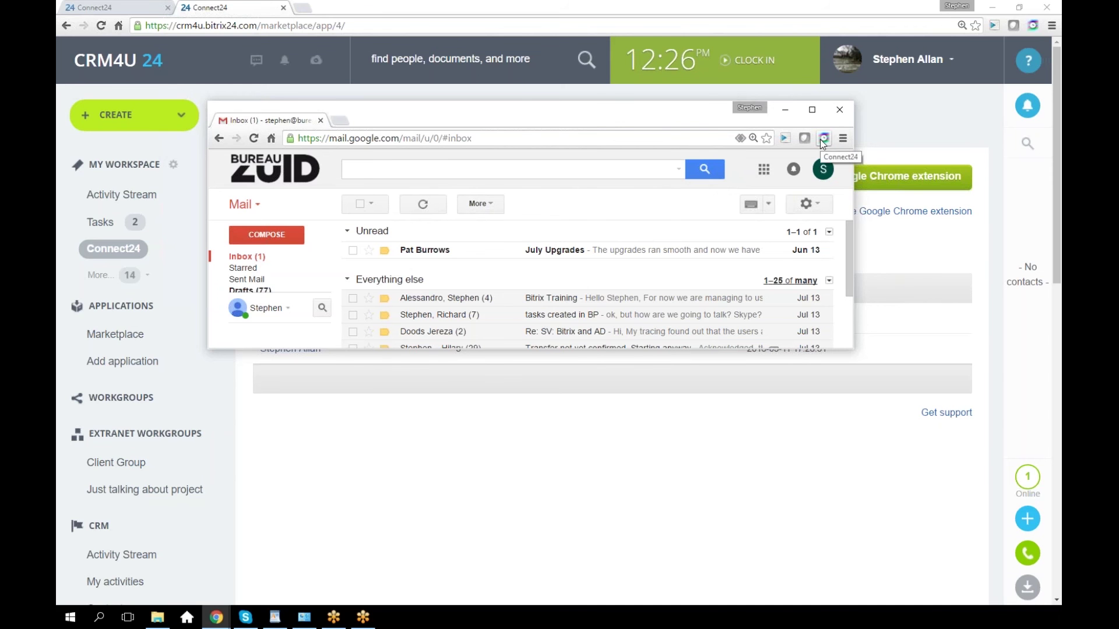
click(551, 252)
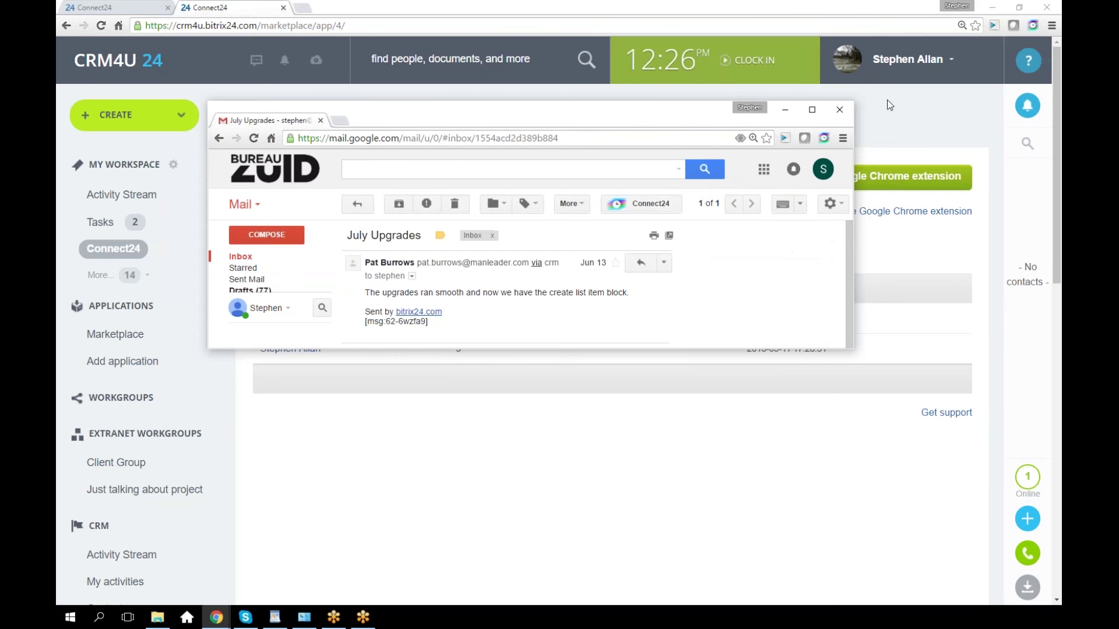
click(811, 111)
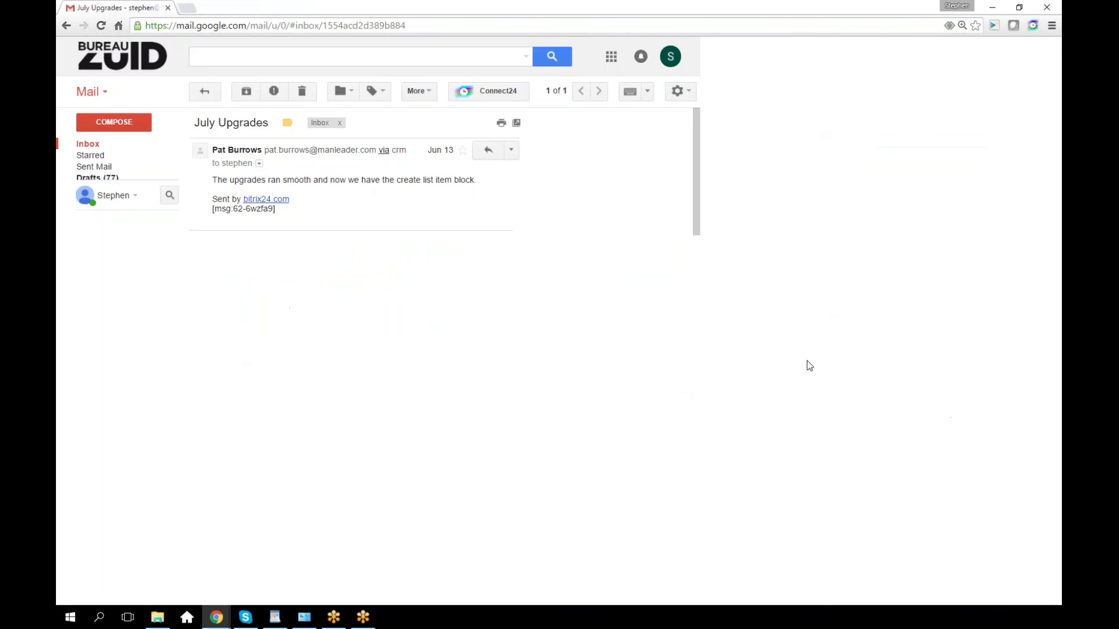
- Zoom the Gmail page in three levels and launch Connect24 on the message
key(ctrl+plus)
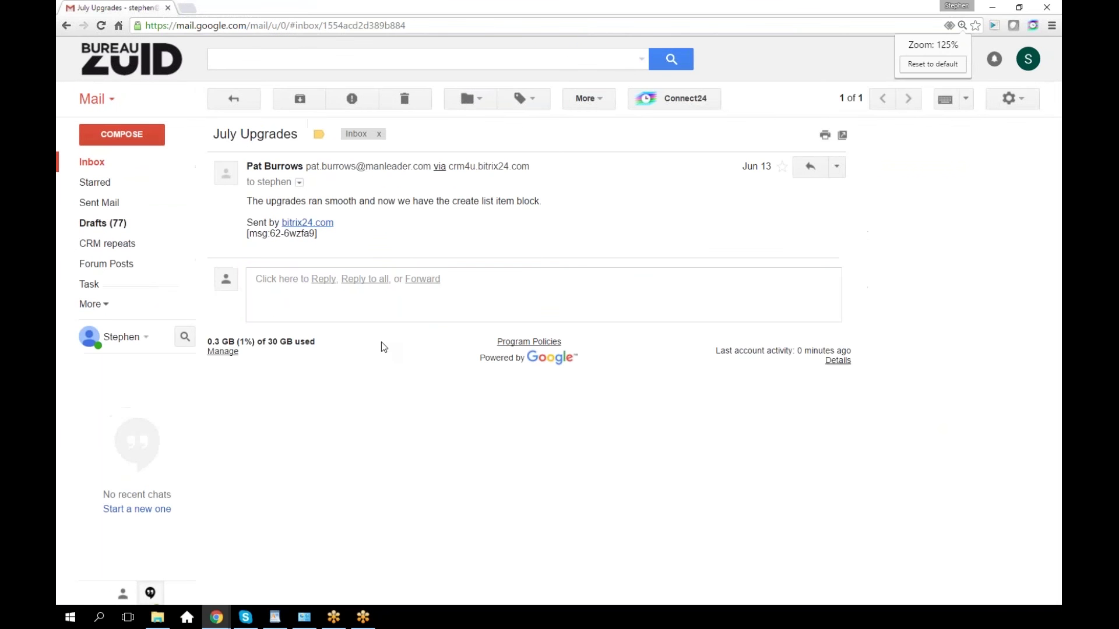
key(ctrl+plus)
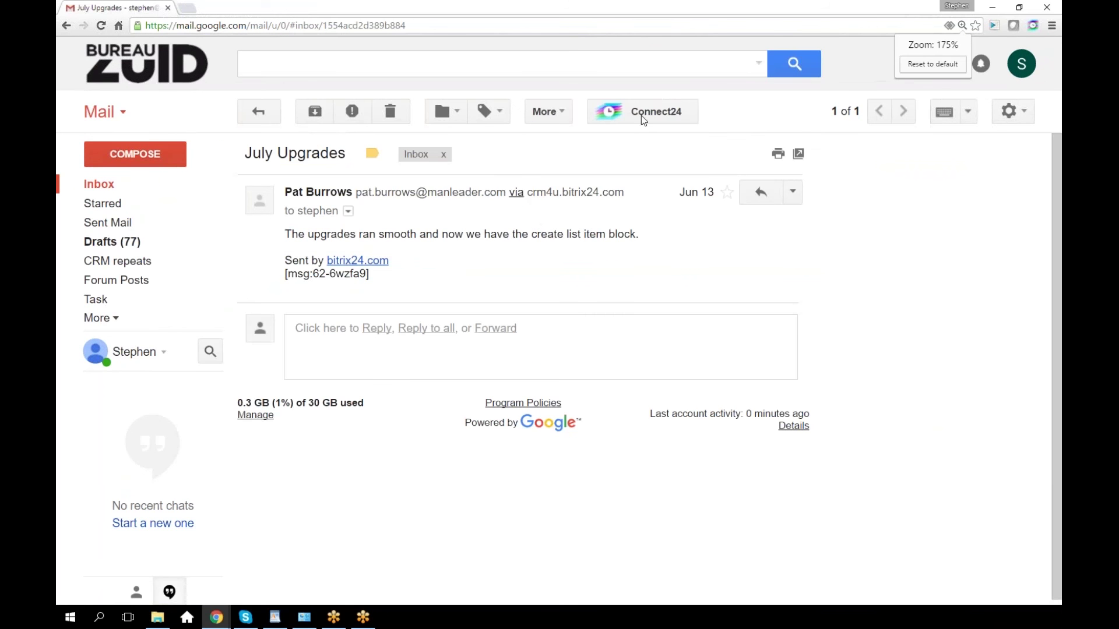
key(ctrl+plus)
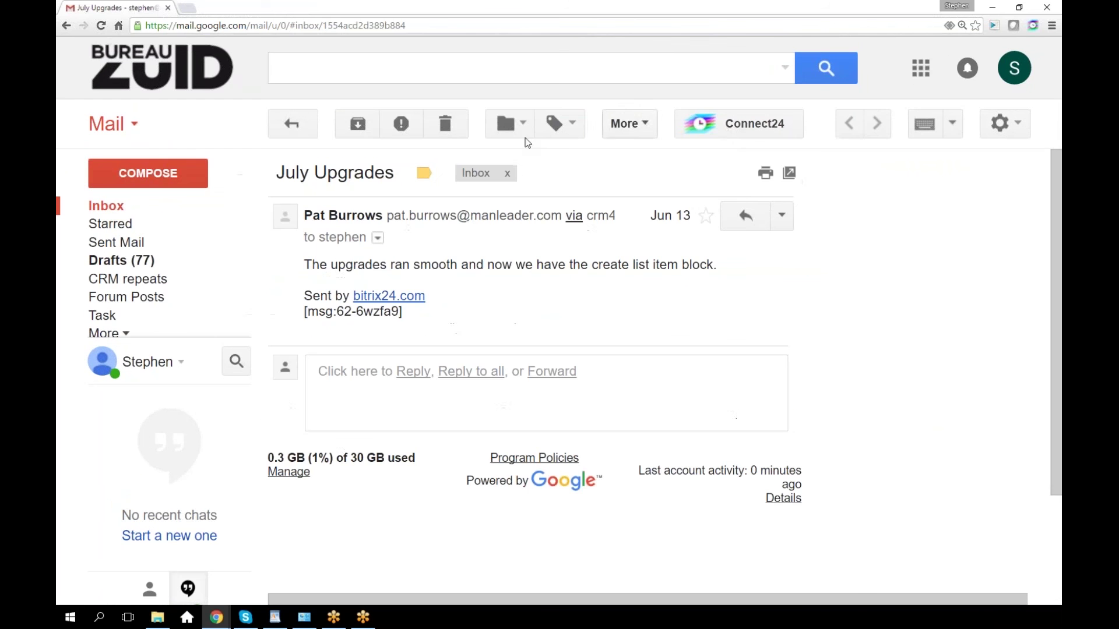
click(723, 128)
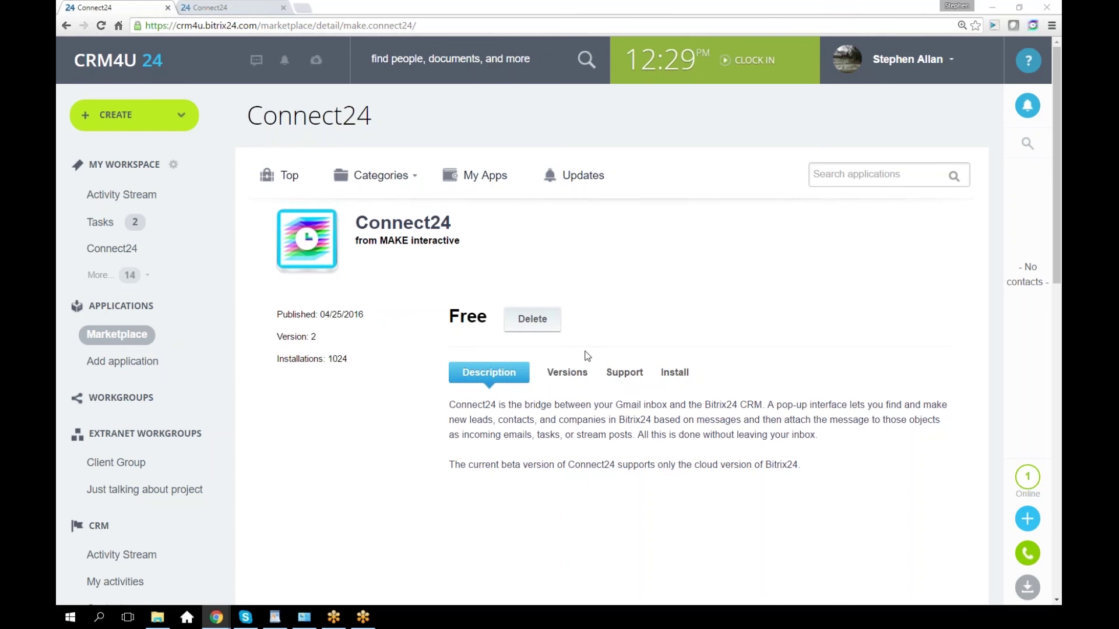
- Open Connect24 from the My Workspace sidebar in Bitrix24
click(121, 252)
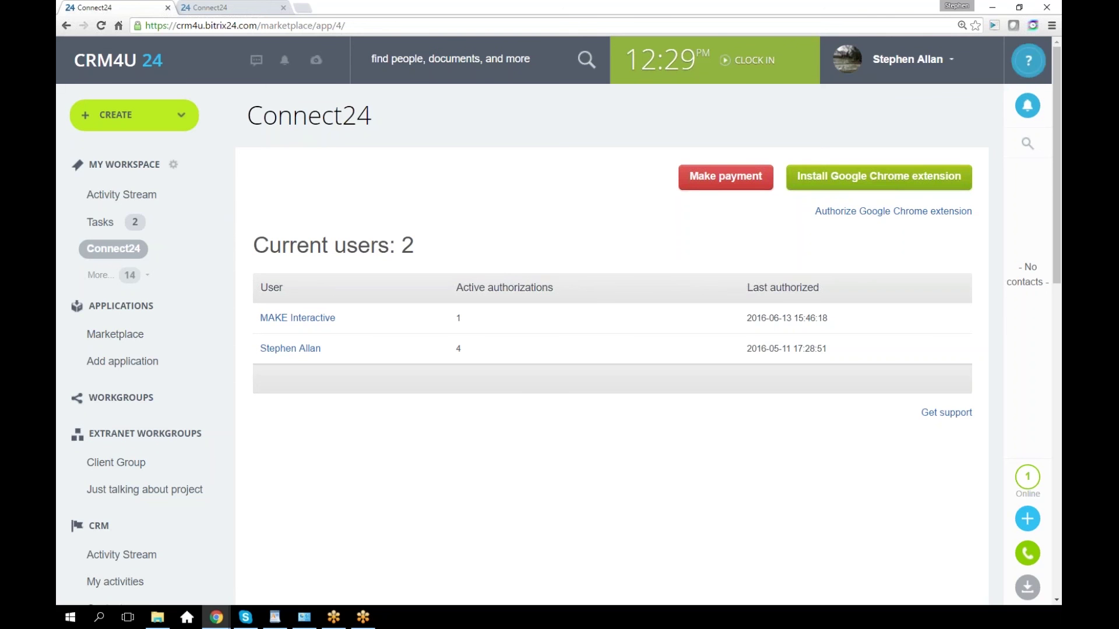
- Confirm the Connect24 extension is authorized for crm4u.bitrix24.com, then bring Gmail back in front
click(1033, 26)
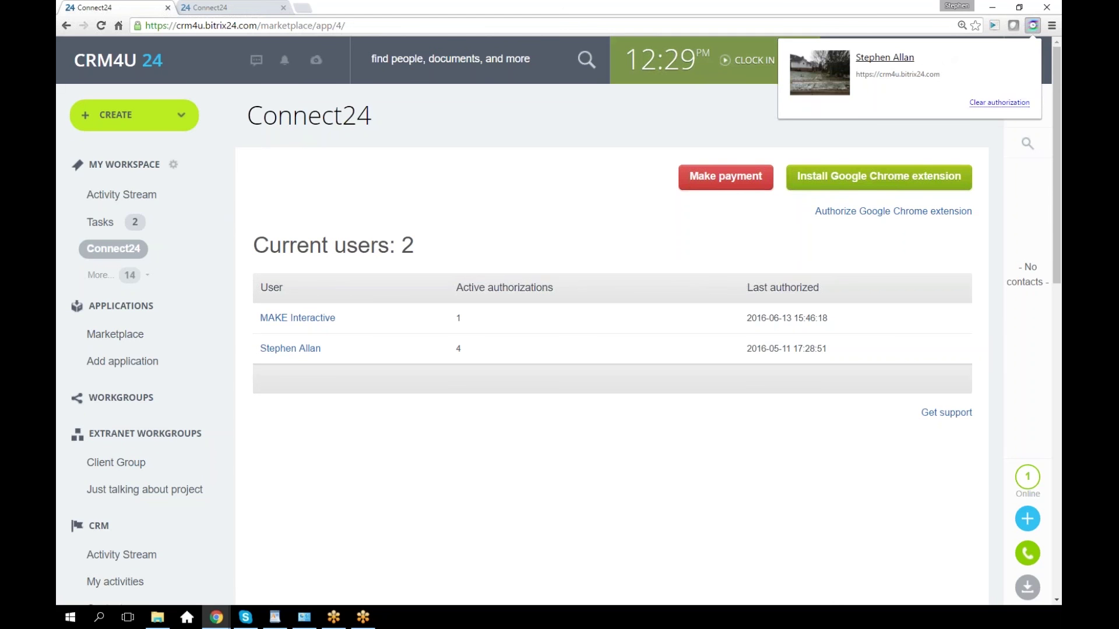
drag(178, 25, 349, 26)
click(376, 26)
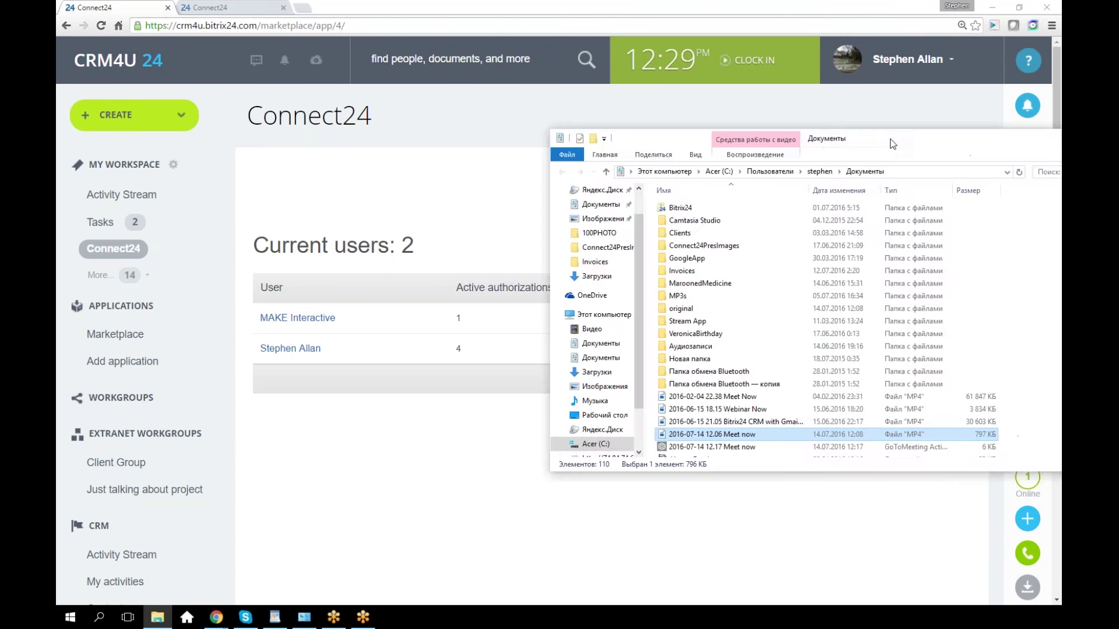
drag(1062, 227, 531, 97)
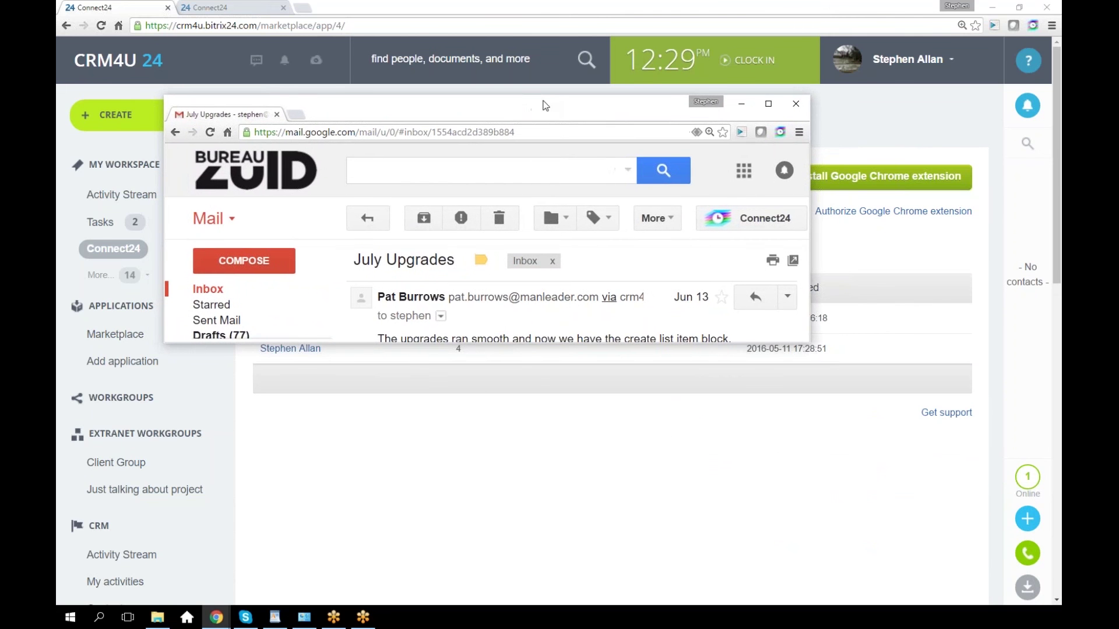
- Maximize the Gmail window showing the July Upgrades message
click(768, 103)
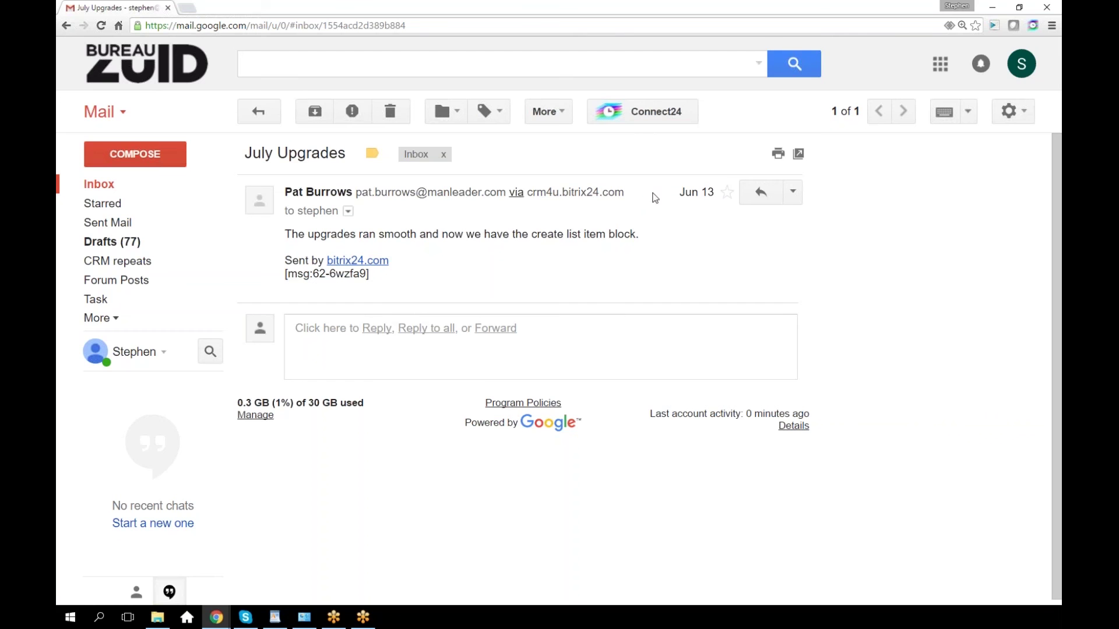
- Start a Connect24 Contact record for the sender, prefilled with their name and e-mail
click(640, 119)
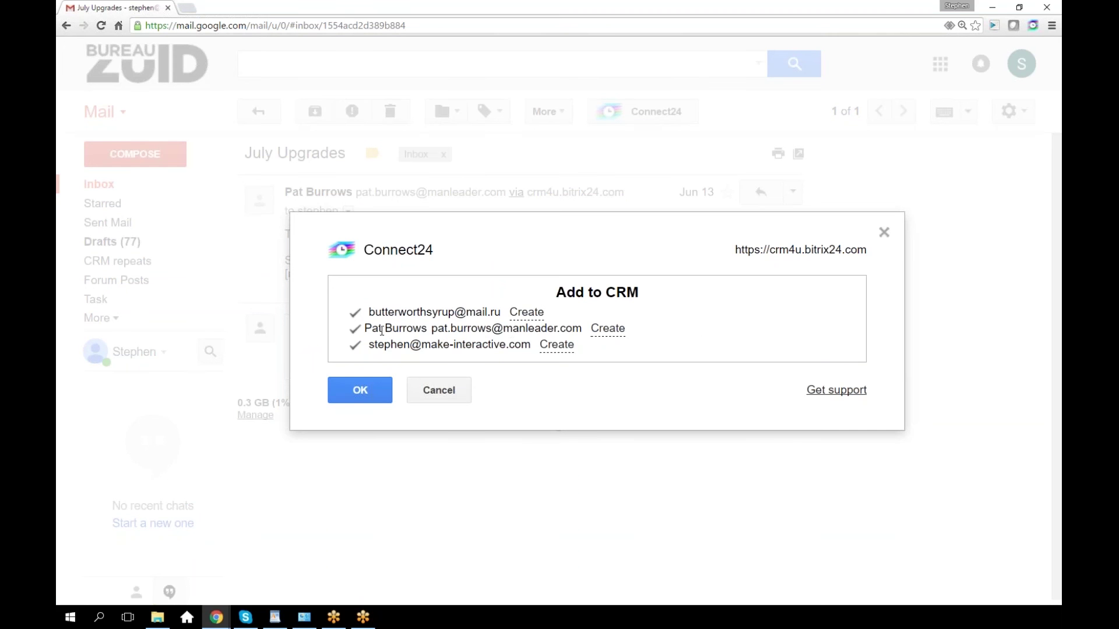
drag(462, 330, 673, 324)
click(697, 320)
click(608, 329)
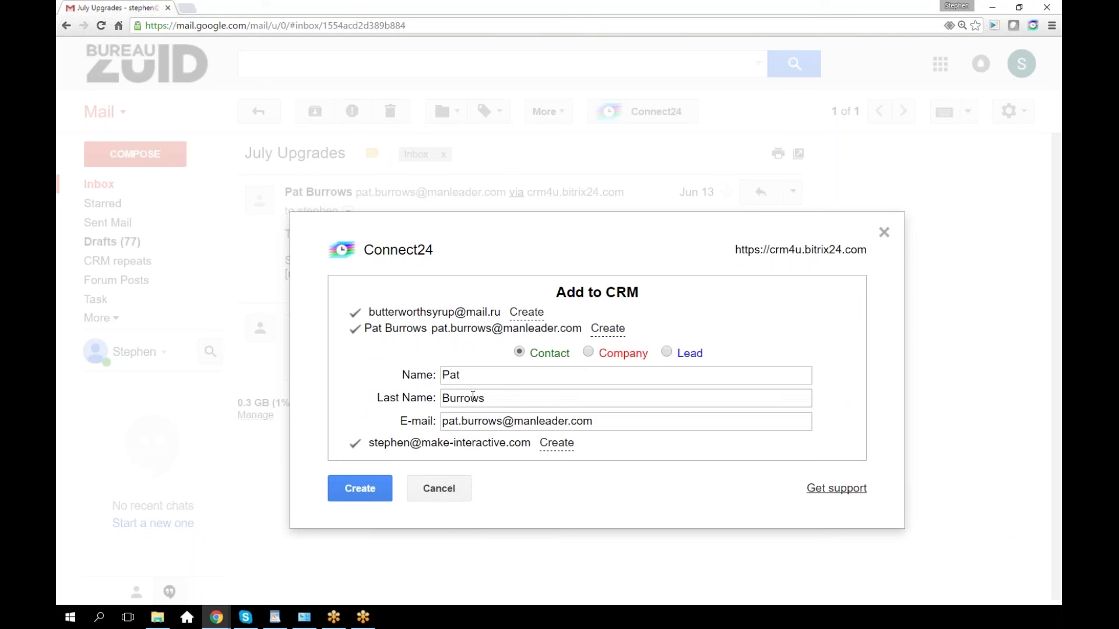
- Create the sender as a new CRM contact in the Connect24 dialog
click(359, 493)
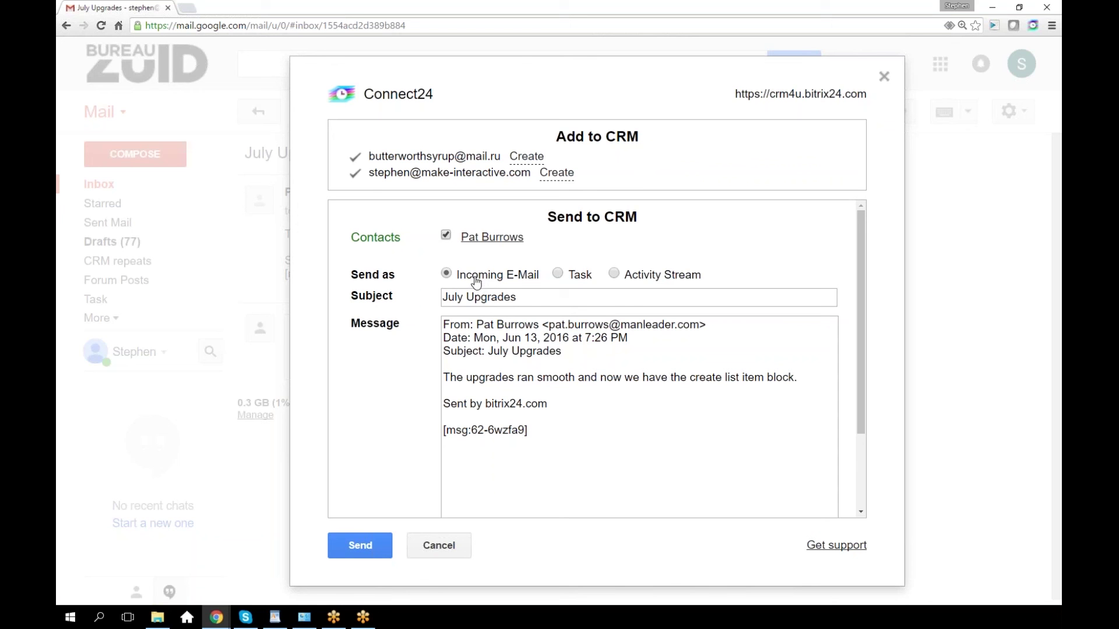
- Send July Upgrades to the CRM as a Task with deadline 07/20/2016
click(558, 274)
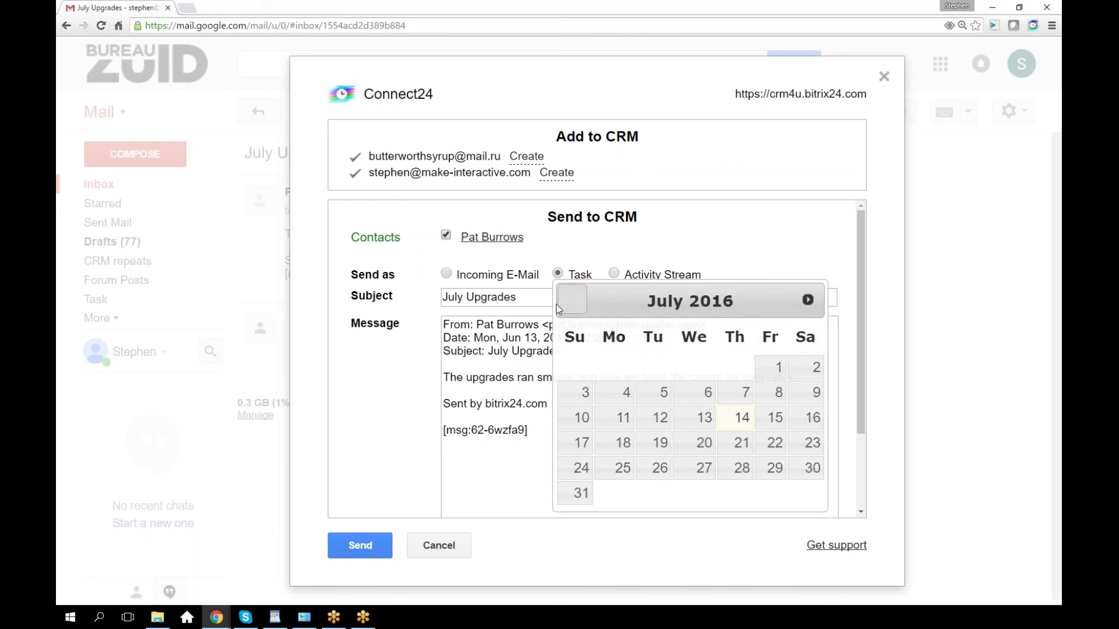
click(700, 446)
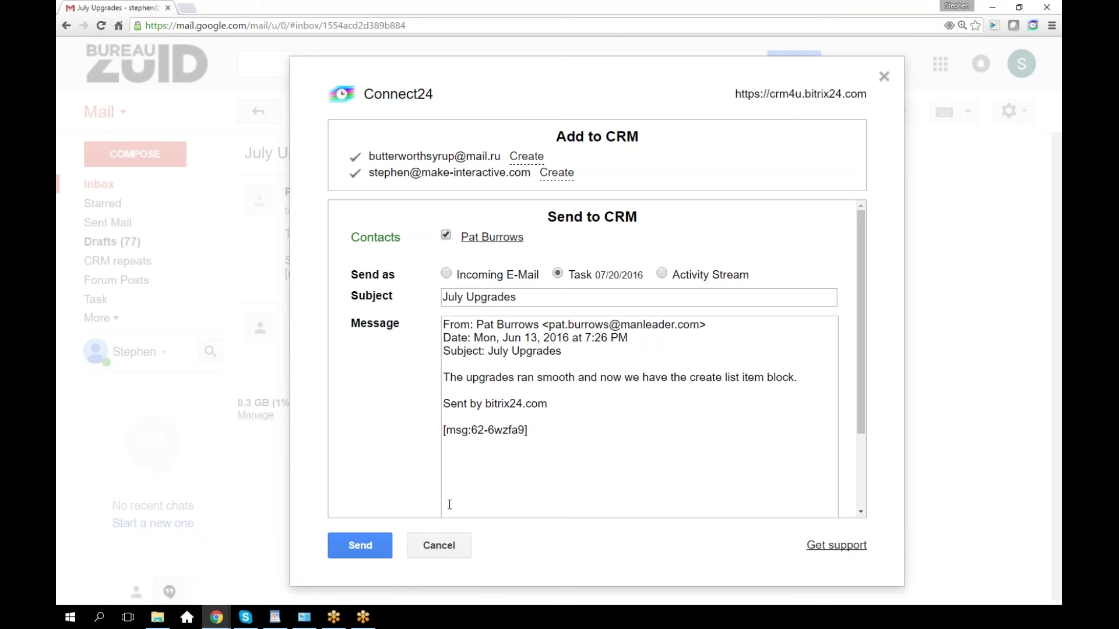
click(352, 547)
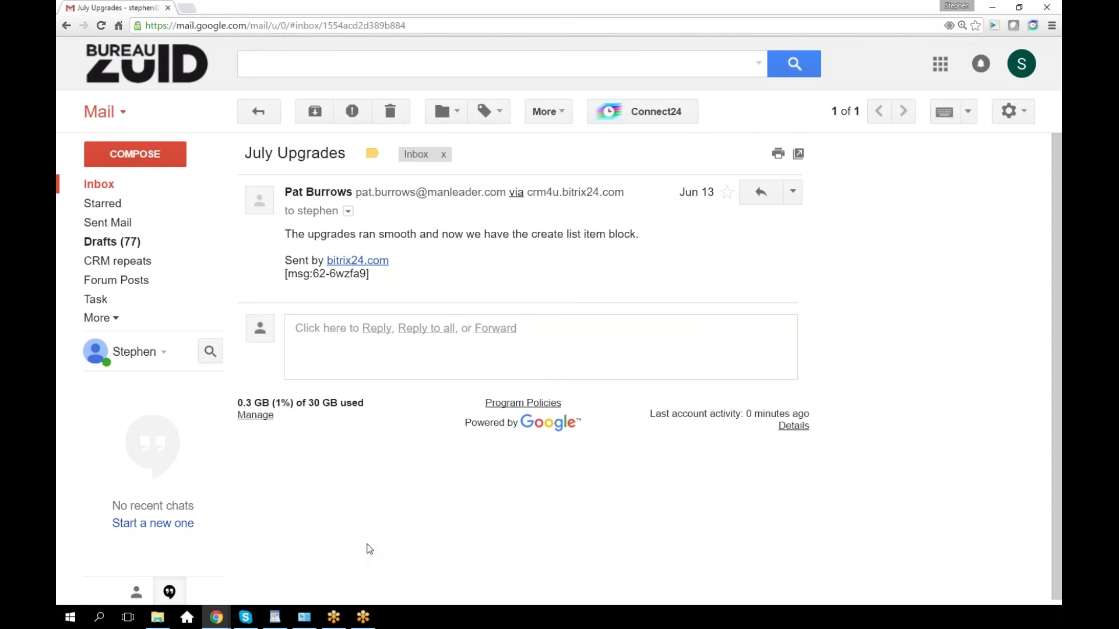
- Send July Upgrades as Incoming E-Mail, replacing the From/Date/Subject lines with 'As an email...'
click(642, 113)
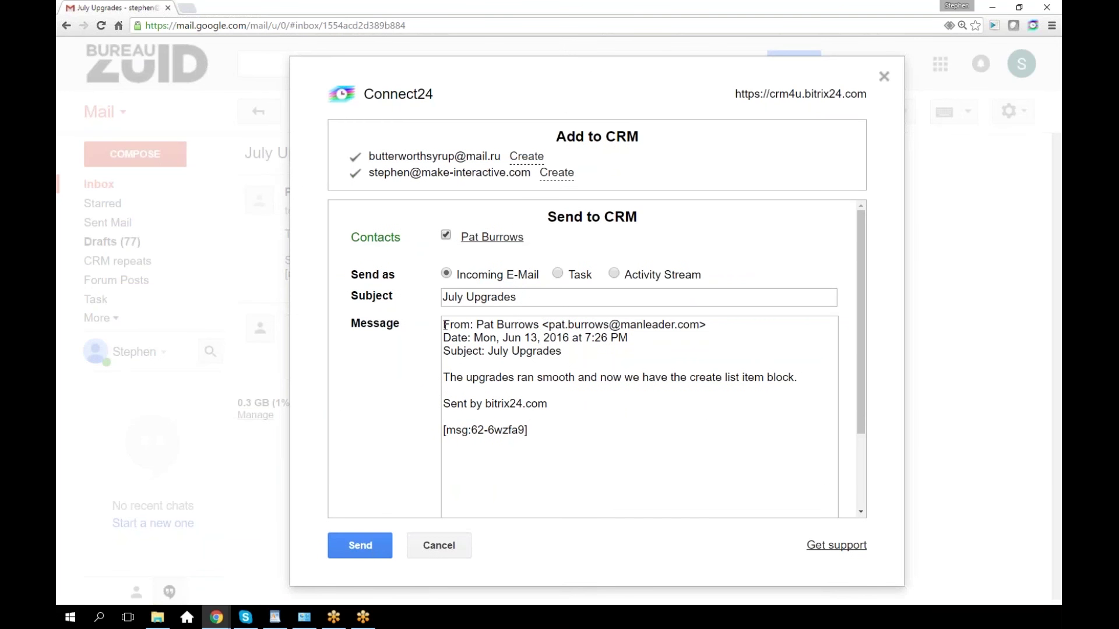
drag(446, 325, 587, 348)
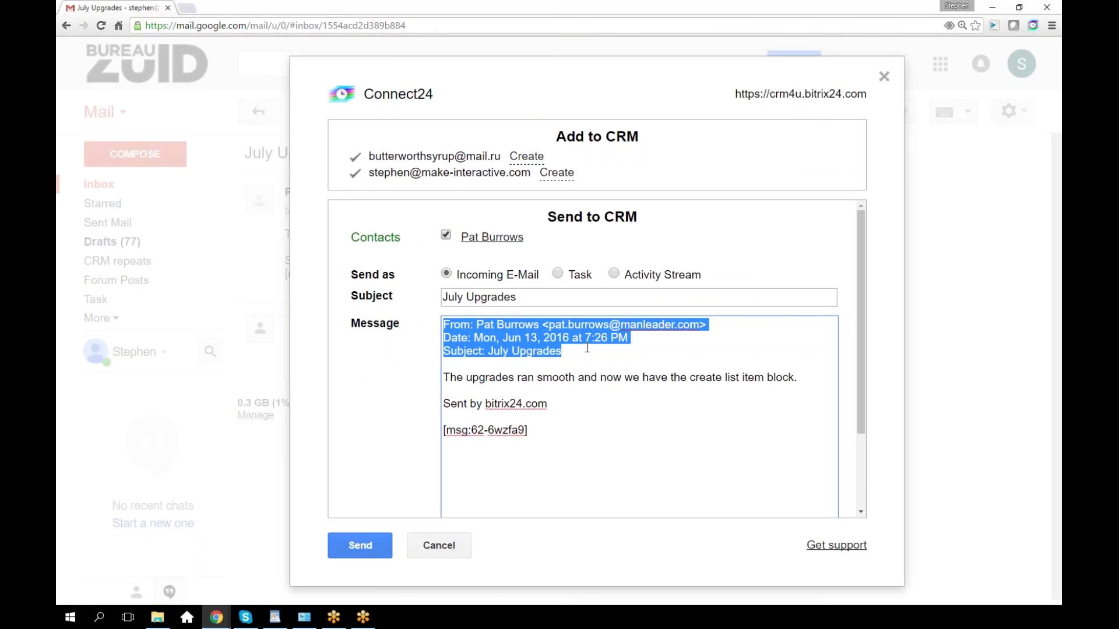
key(Delete)
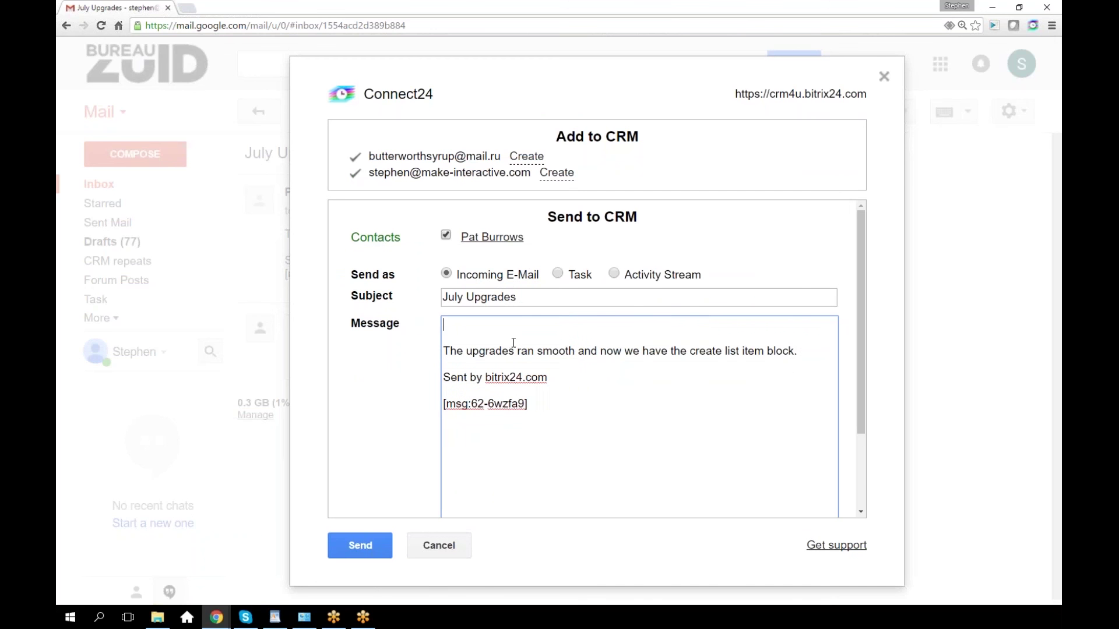
text(As an emia)
key(BackSpace)
key(BackSpace)
text(il...)
click(351, 551)
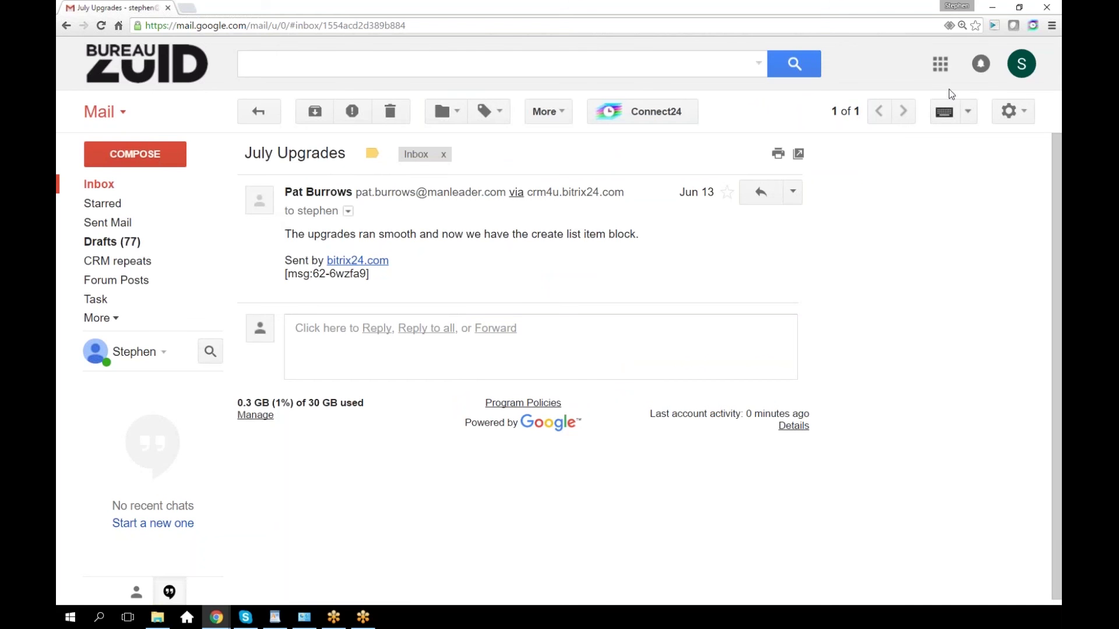
- Minimize Gmail and open the CRM activity stream to find the new July Upgrades task entry
click(994, 8)
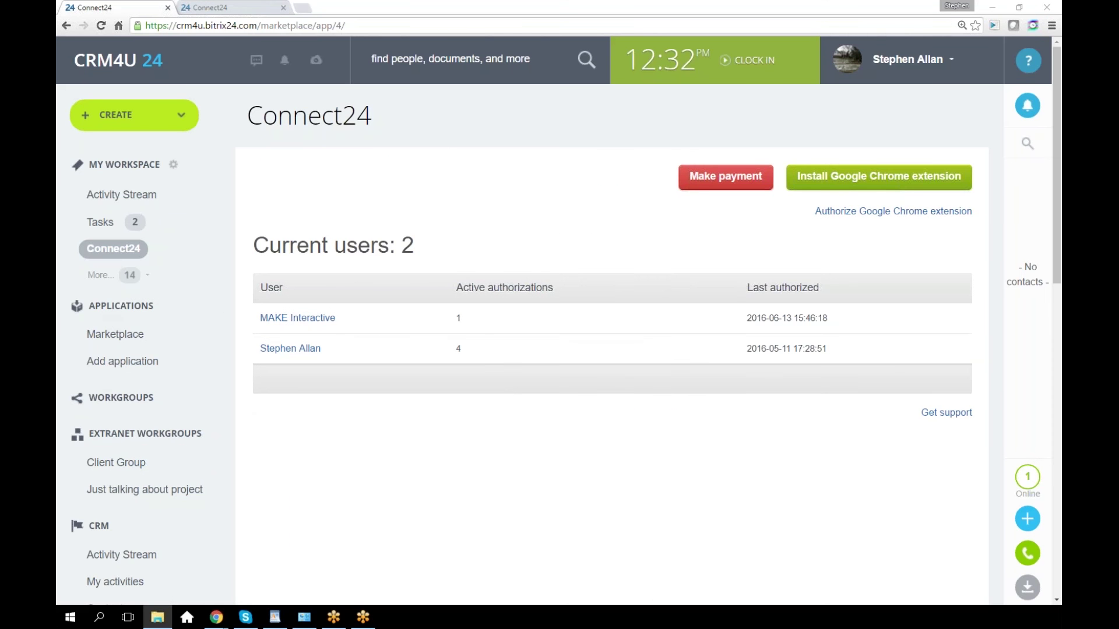
click(97, 277)
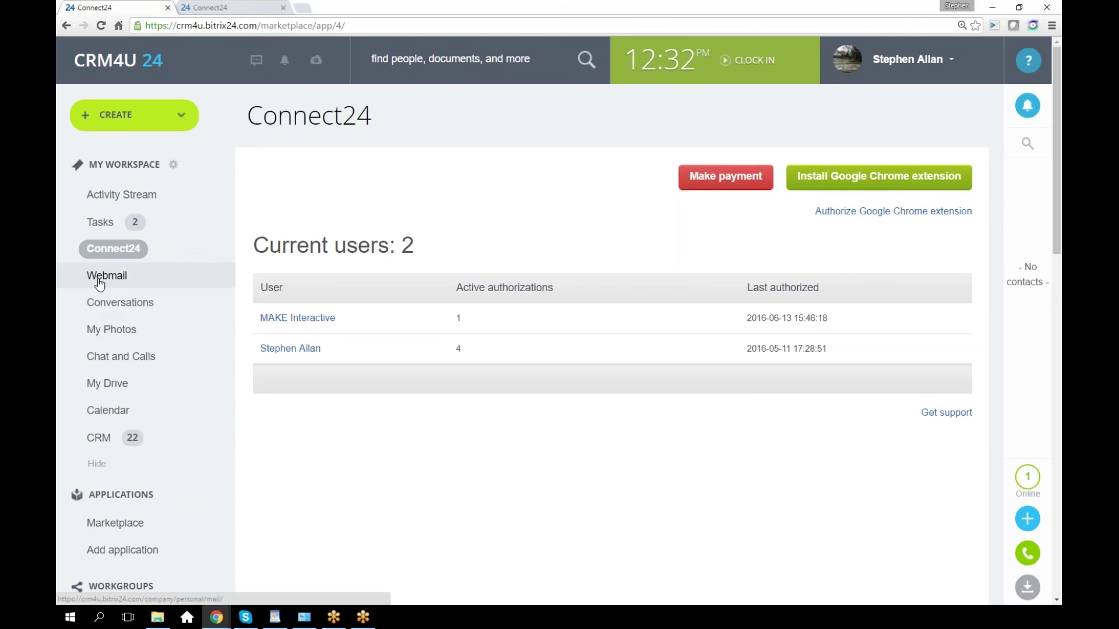
click(95, 440)
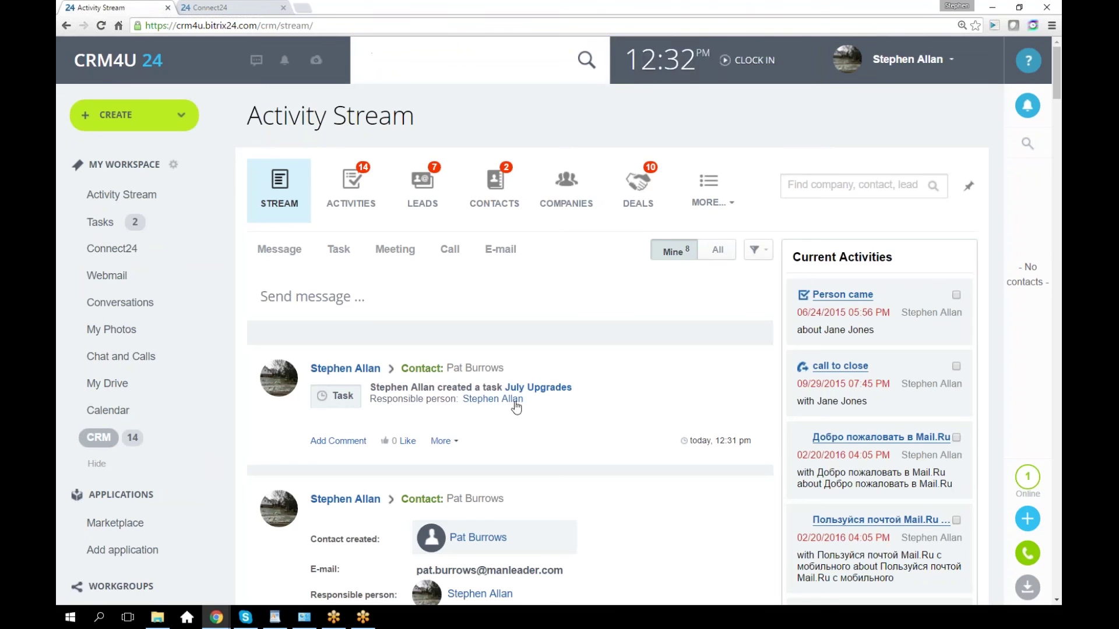
scroll(348, 516, down, 1)
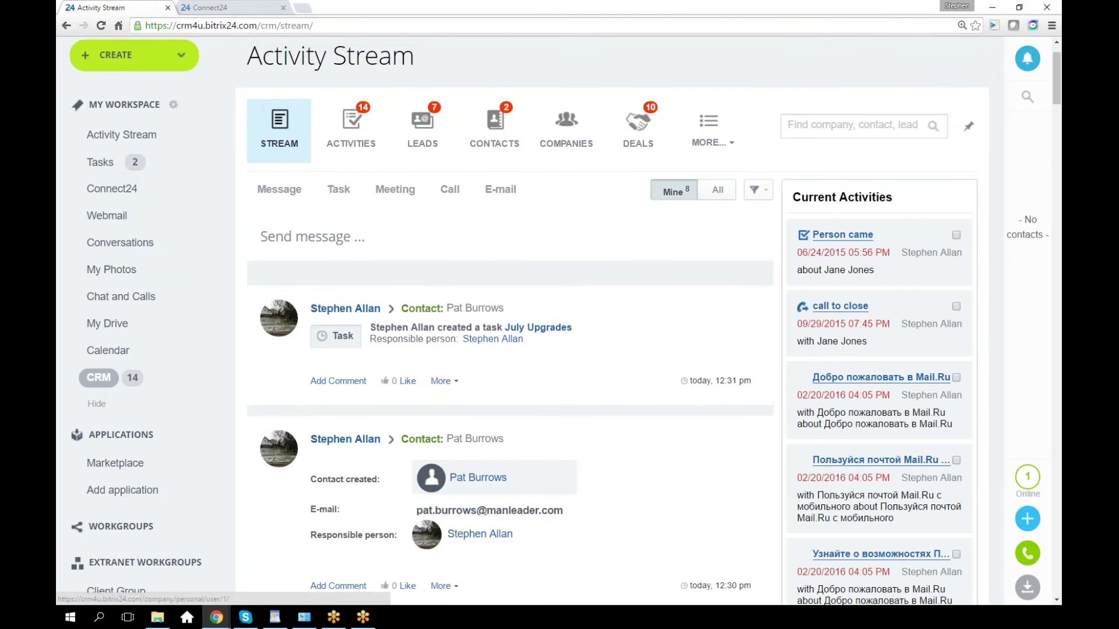
scroll(506, 408, down, 1)
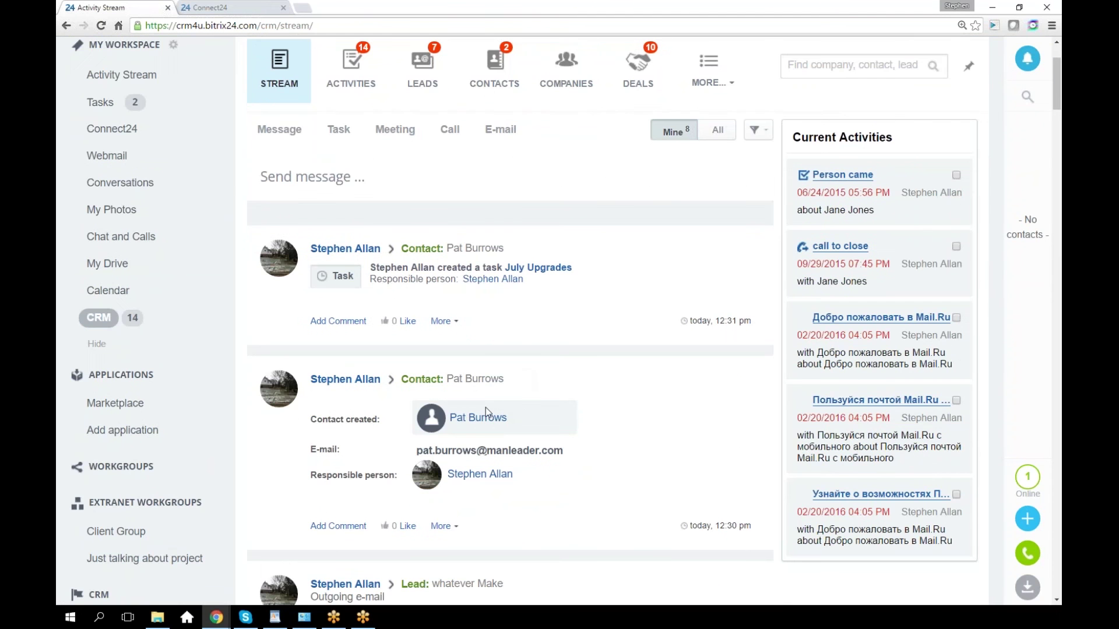
- Open the sender's contact and list its activities: July Upgrades task due 07/20/2016 and incoming email
click(473, 380)
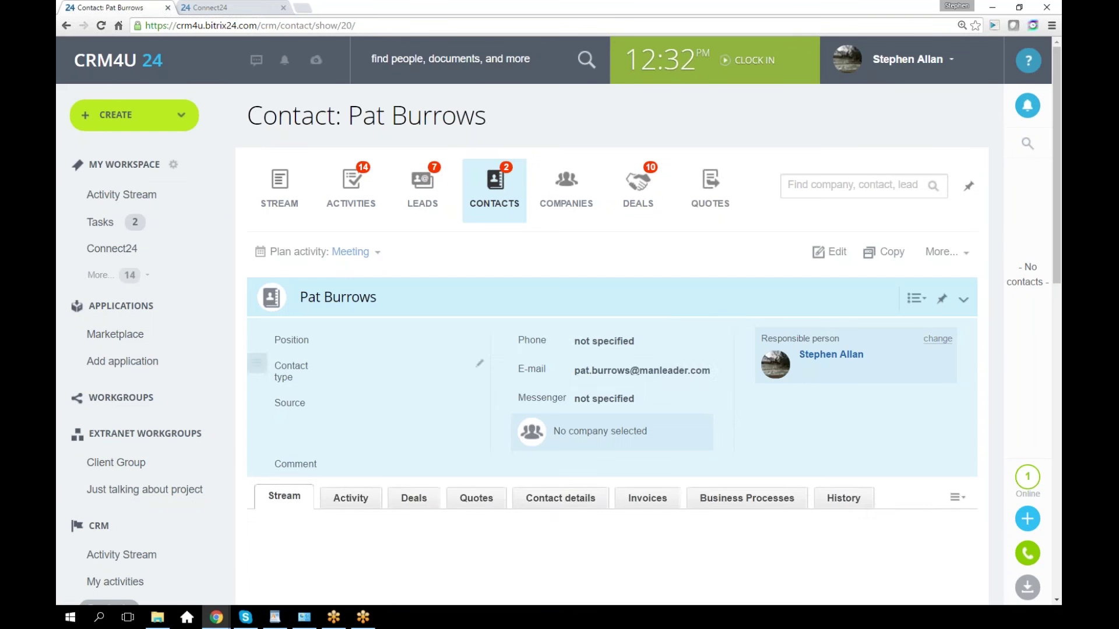
scroll(711, 362, down, 1)
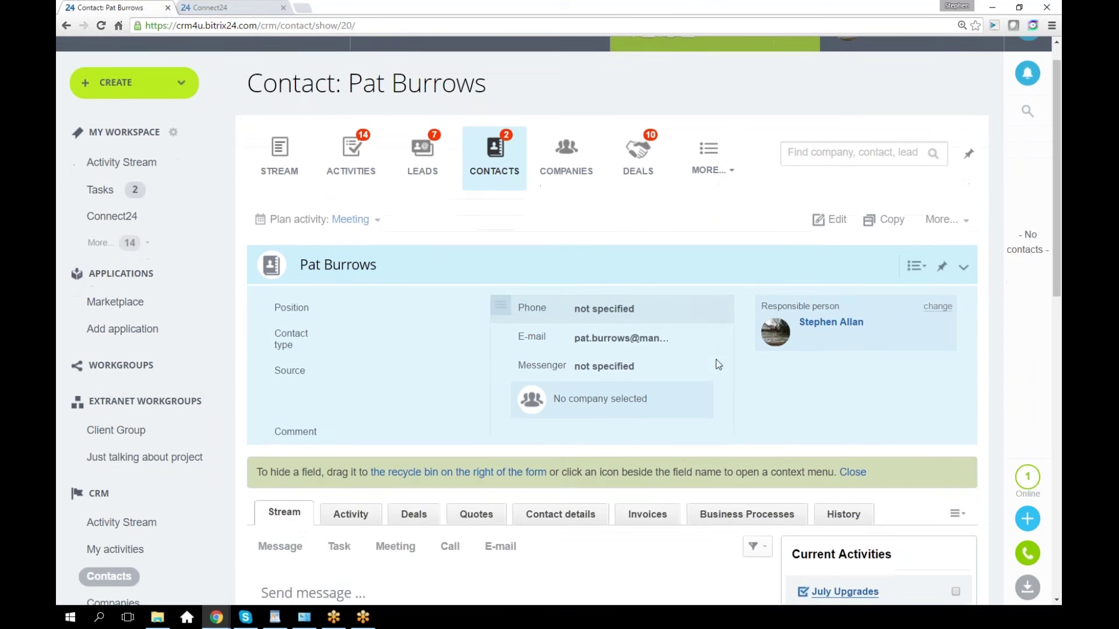
scroll(719, 364, down, 1)
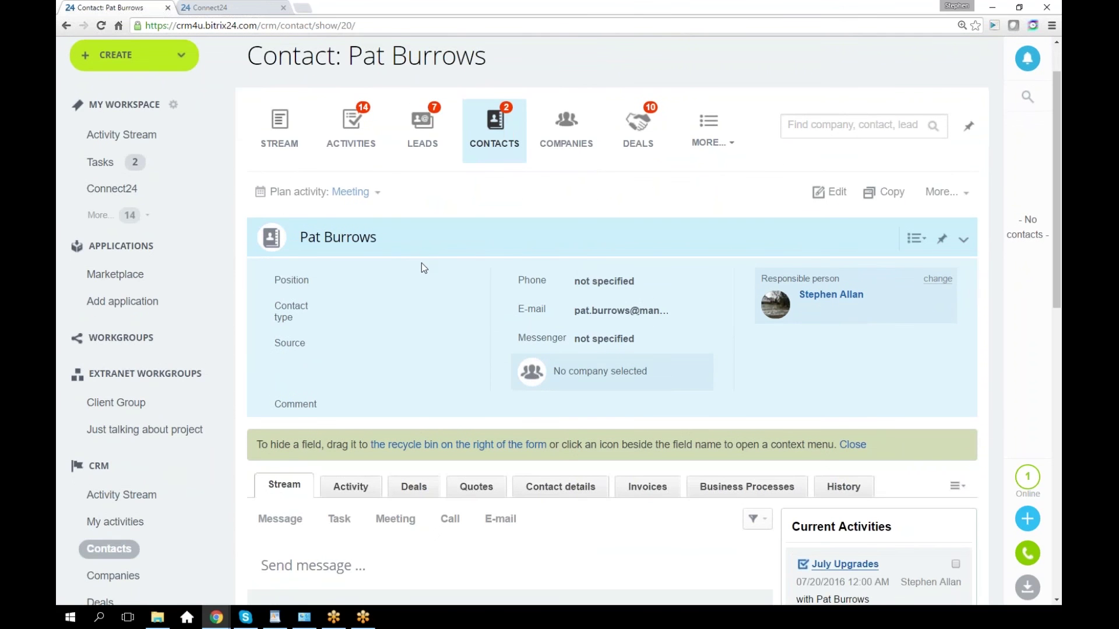
scroll(423, 264, down, 2)
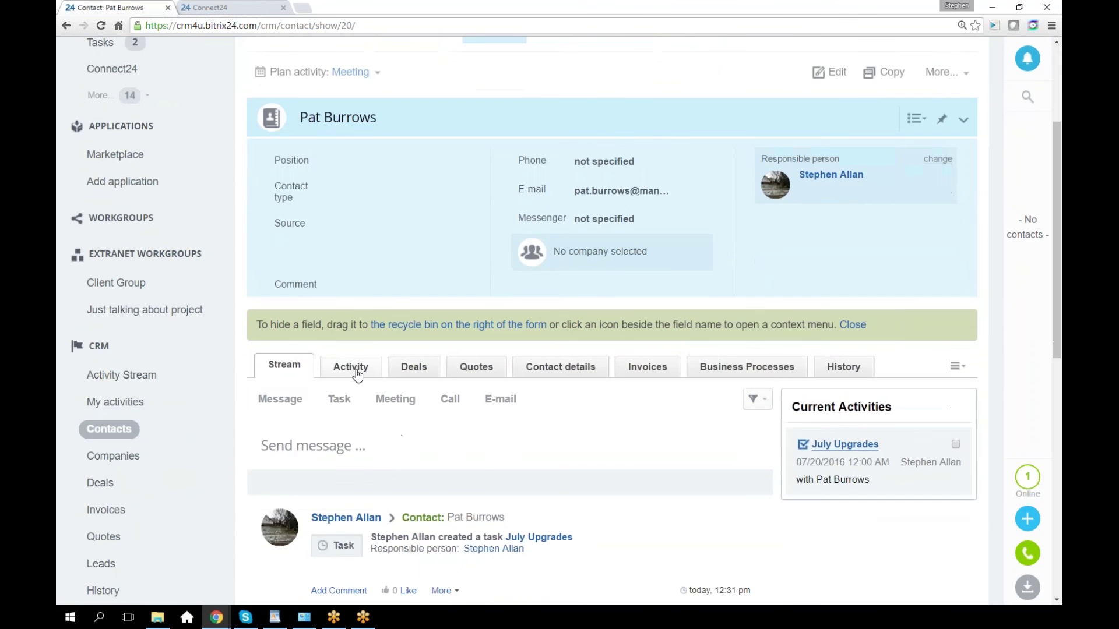
click(350, 366)
scroll(556, 390, down, 1)
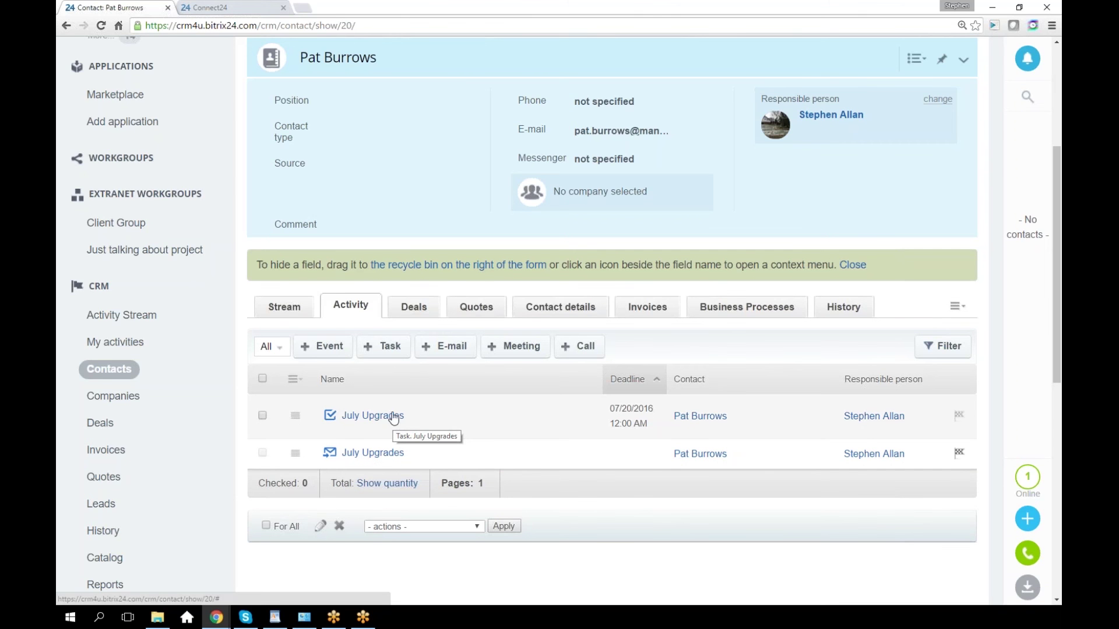
scroll(526, 450, up, 1)
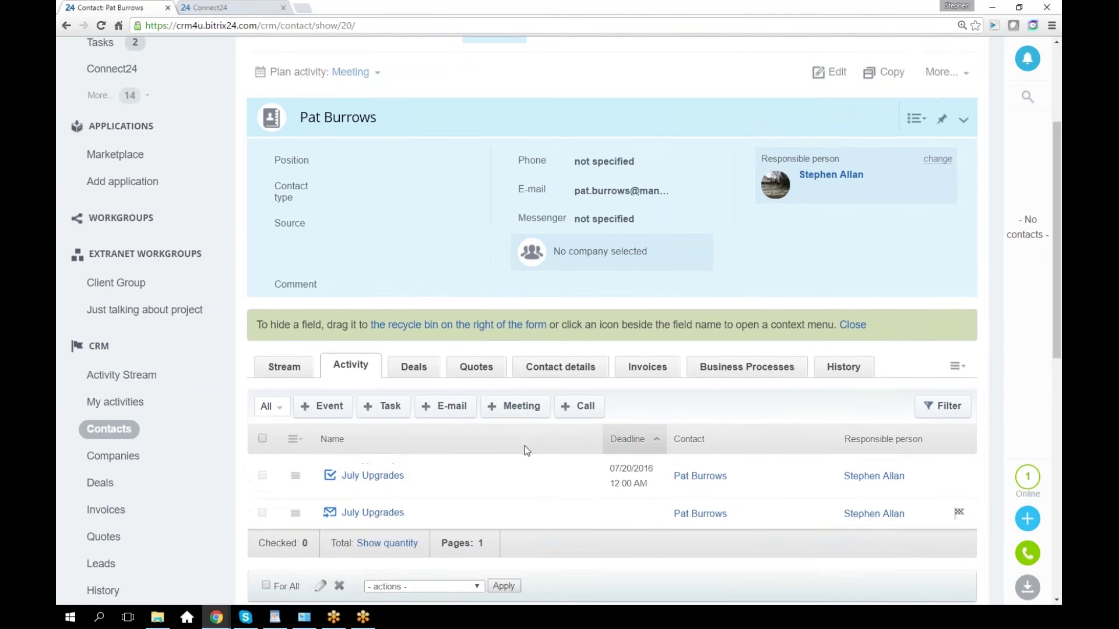
scroll(526, 450, up, 1)
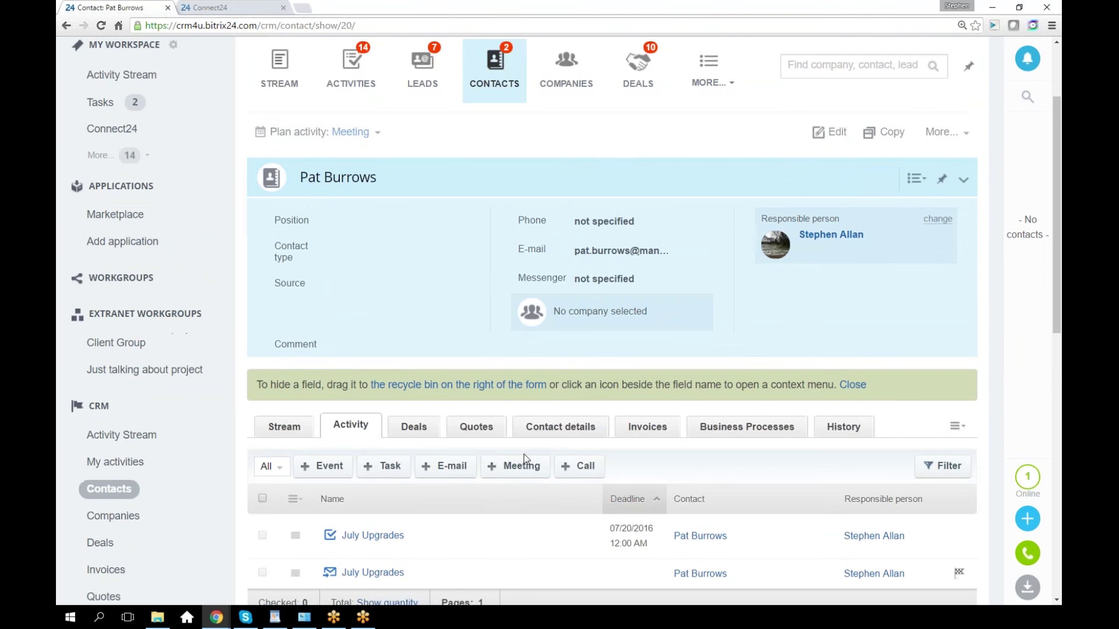